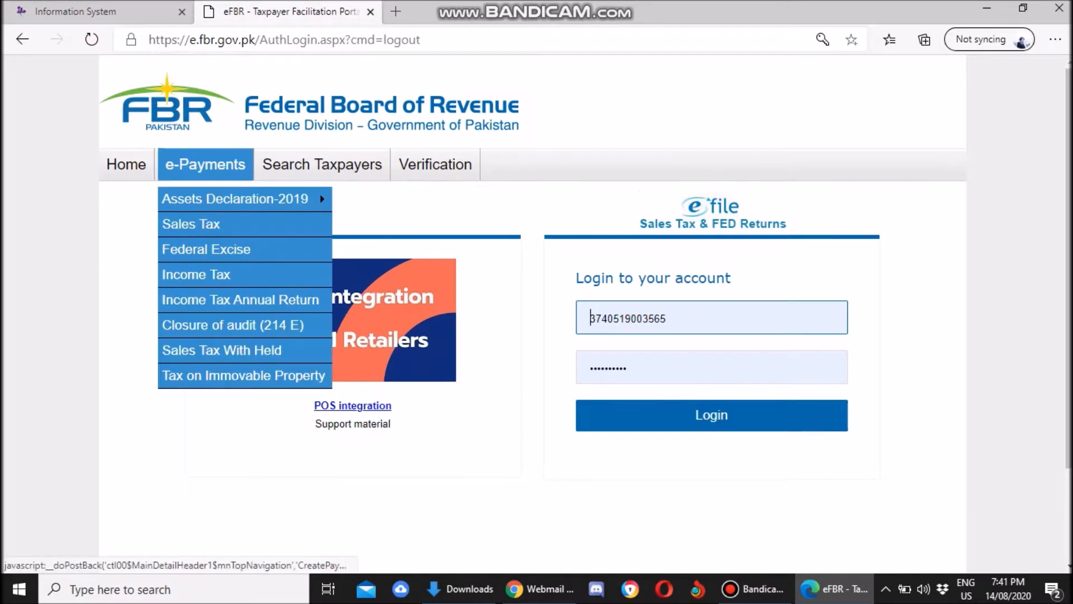
Open the blank Income Tax e-Payment form from the e-Payments menu as a guest user.
left_click(191, 270)
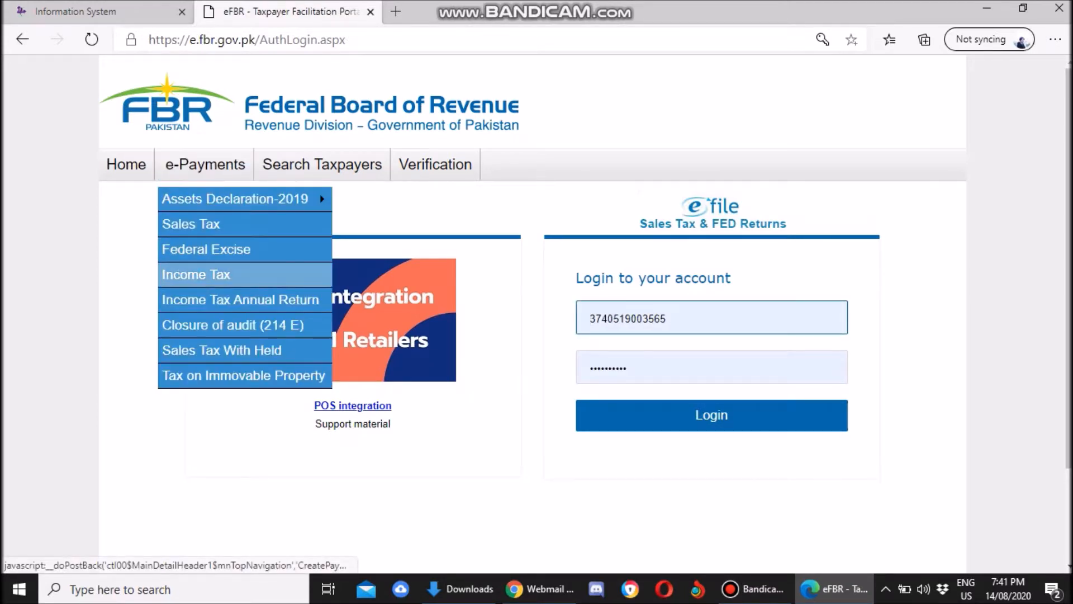
left_click(193, 273)
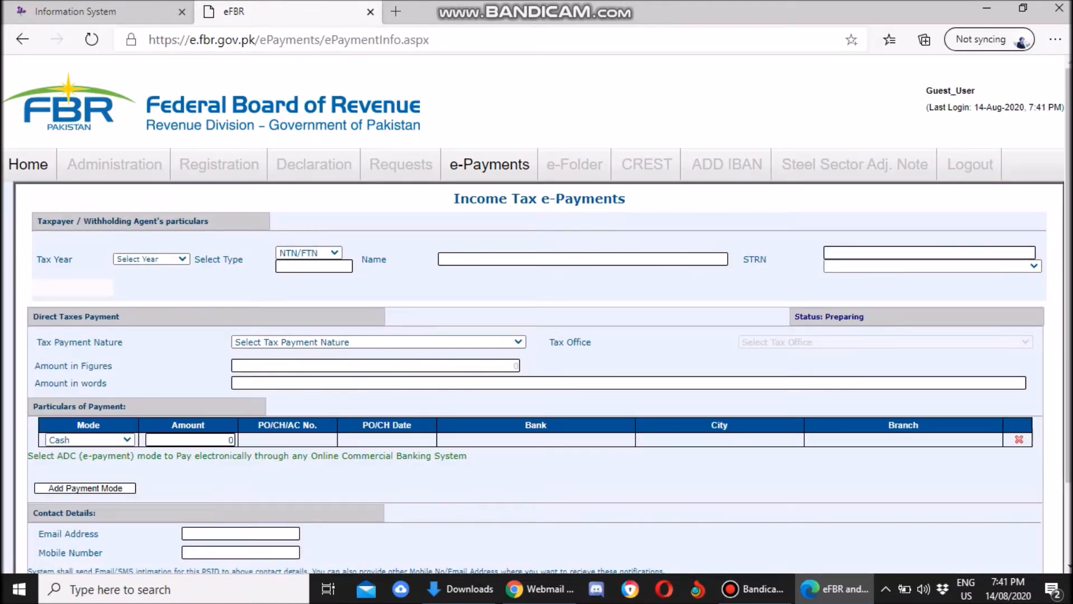
Set the Tax Year to 2019.
left_click(152, 260)
key("Down")
key("Down")
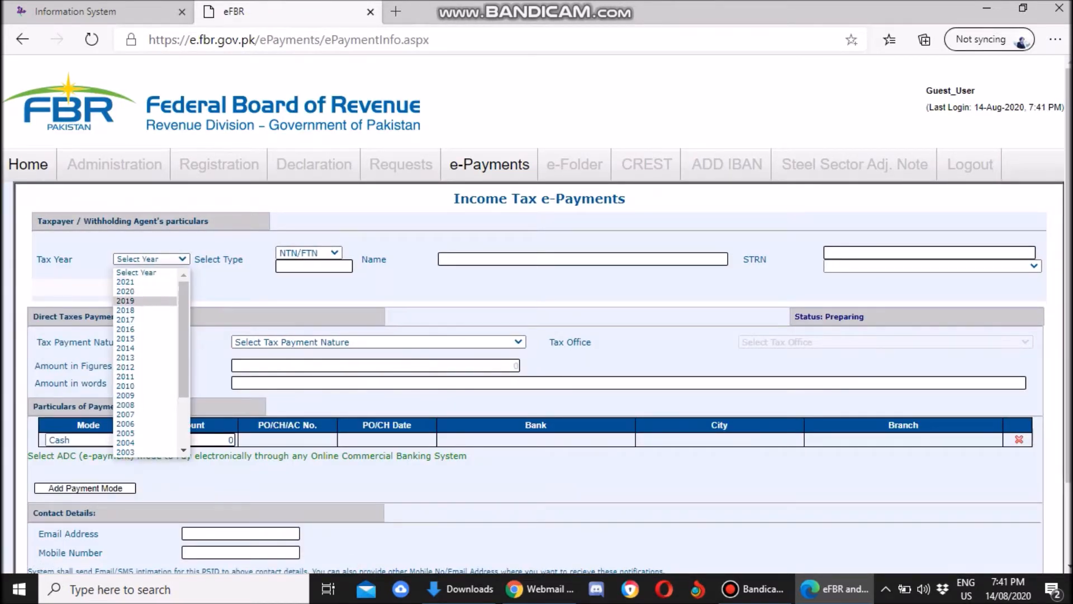
key("Return")
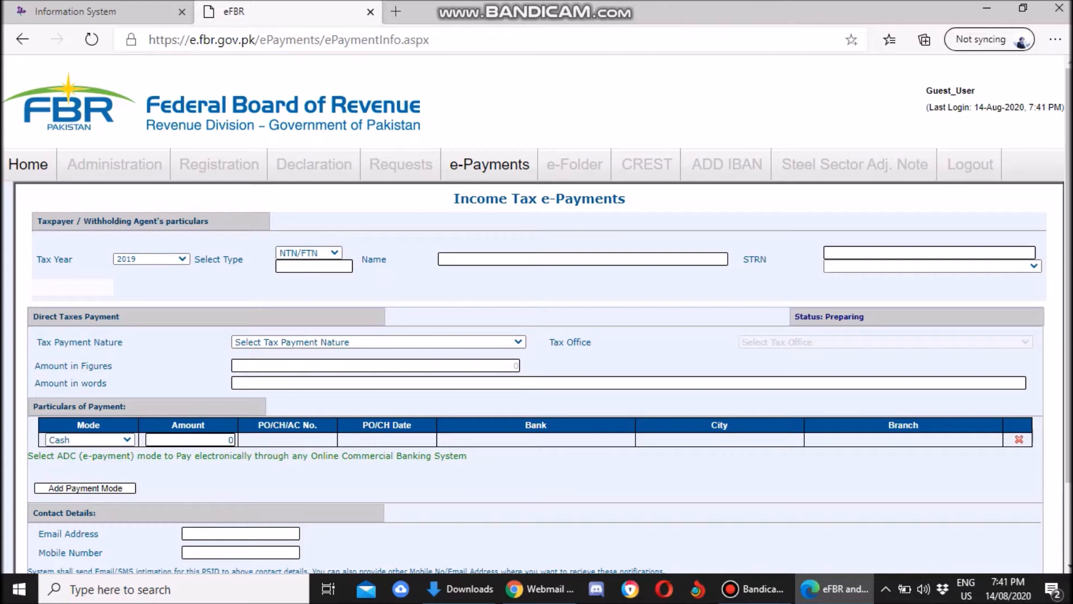
Set the taxpayer identification type to CNIC.
scroll(536, 313, "down", 1)
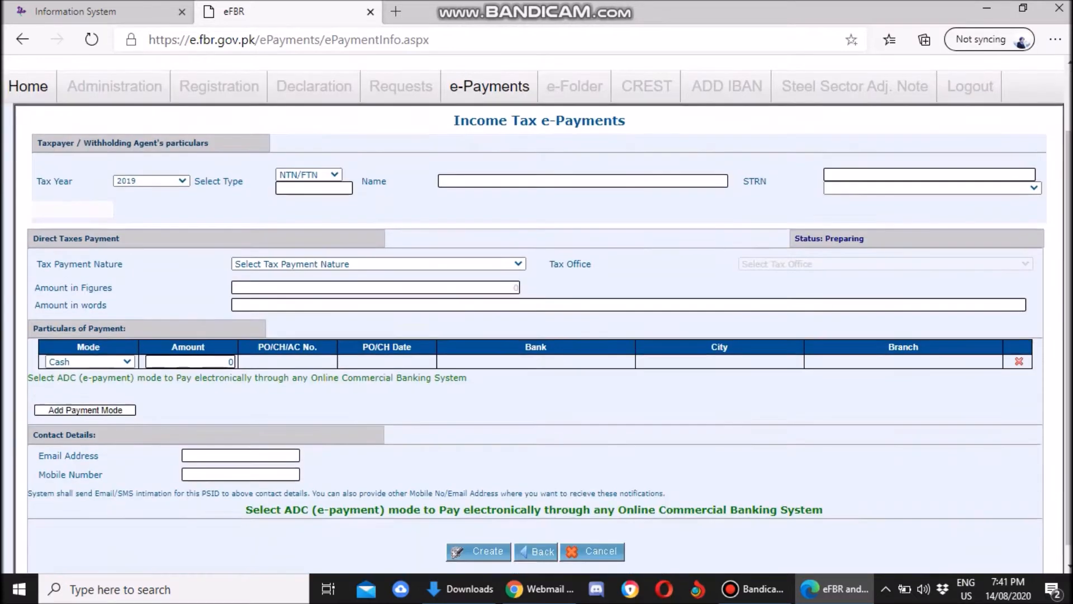
left_click(309, 175)
left_click(308, 175)
key("alt+Down")
key("Down")
key("Return")
Enter the taxpayer's CNIC number so their NTN and name load.
left_click(314, 188)
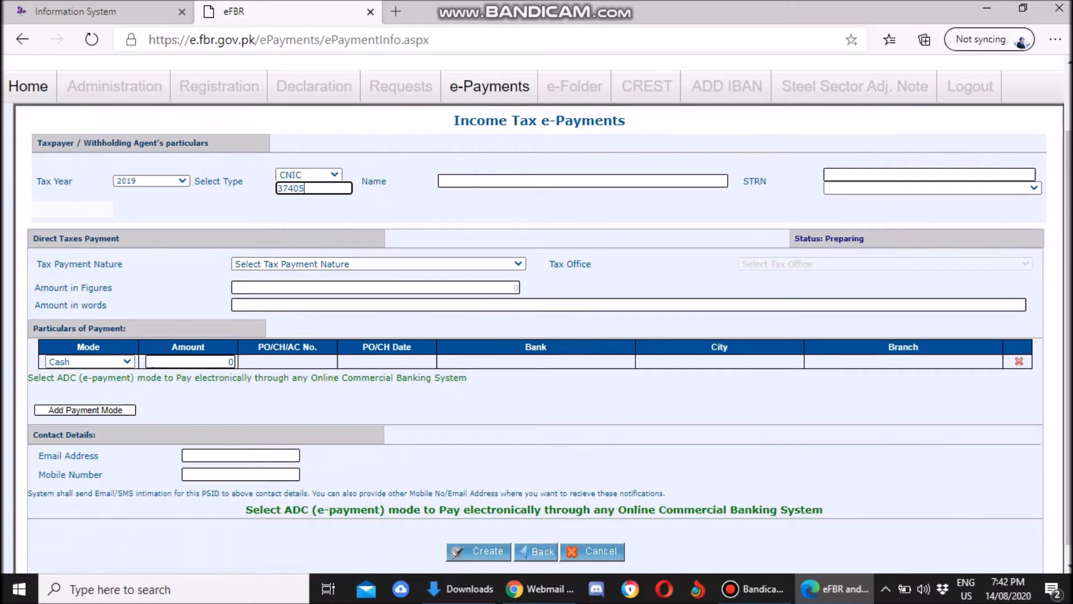
key("Tab")
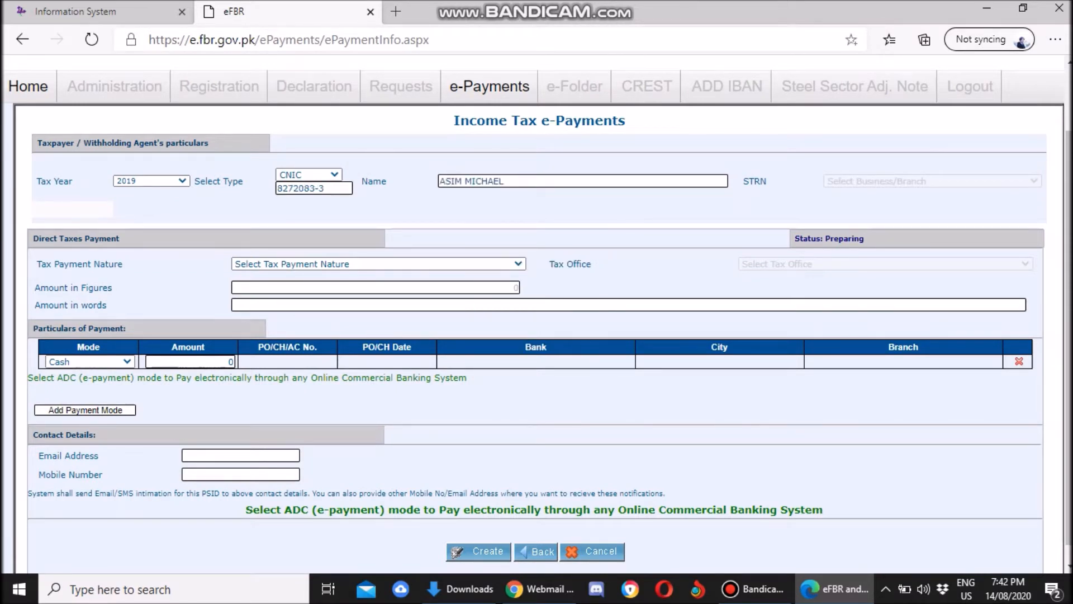
Set Tax Payment Nature to Misc.
left_click(379, 264)
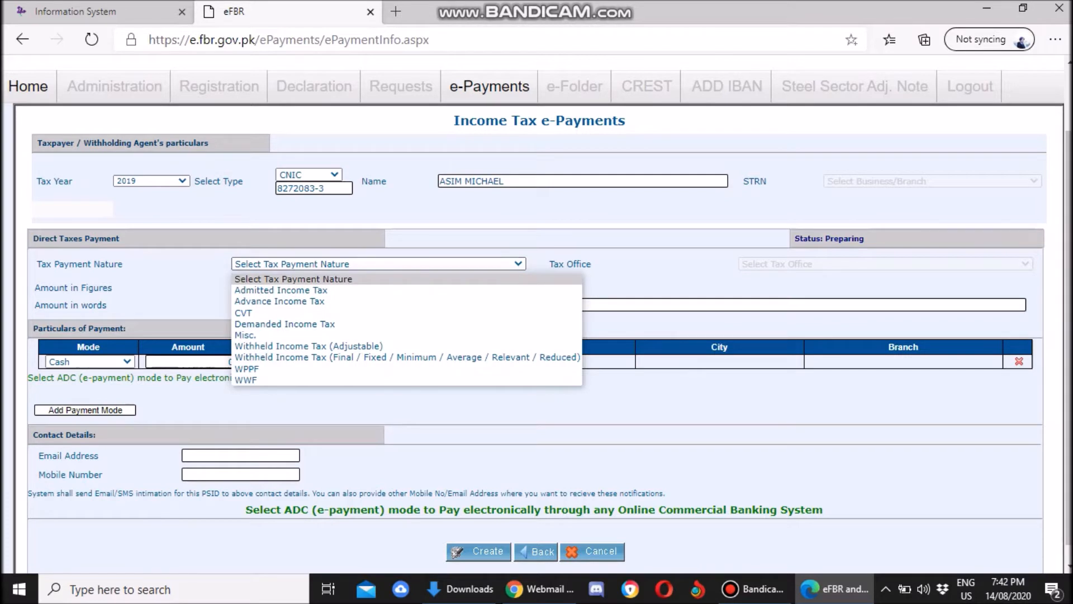
key("Down")
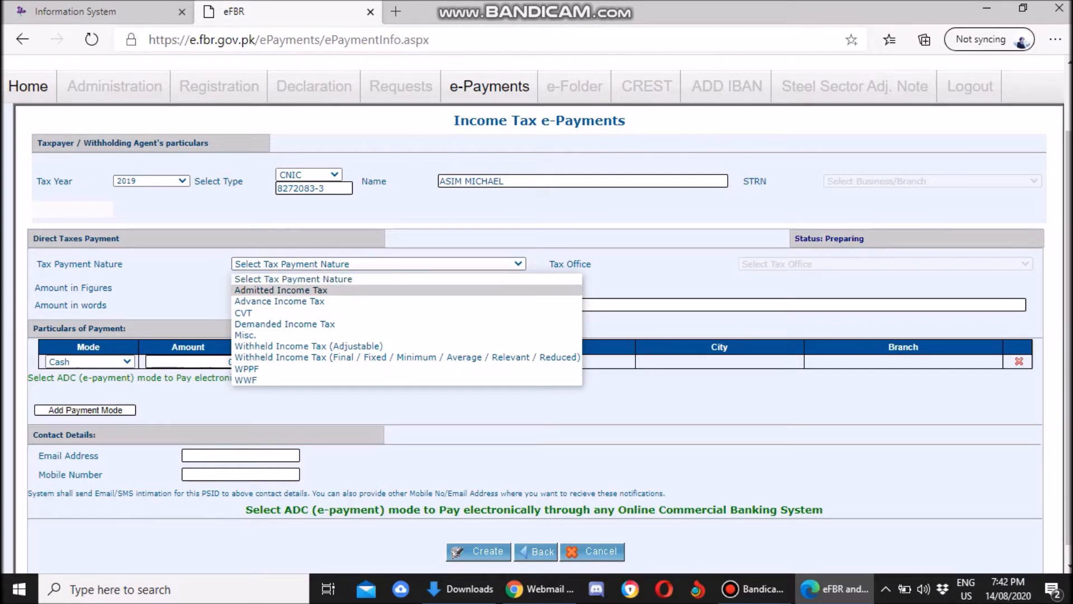
key("Down")
key("Down")
key("Down")
key("Down")
key("Down")
key("Down")
key("Down")
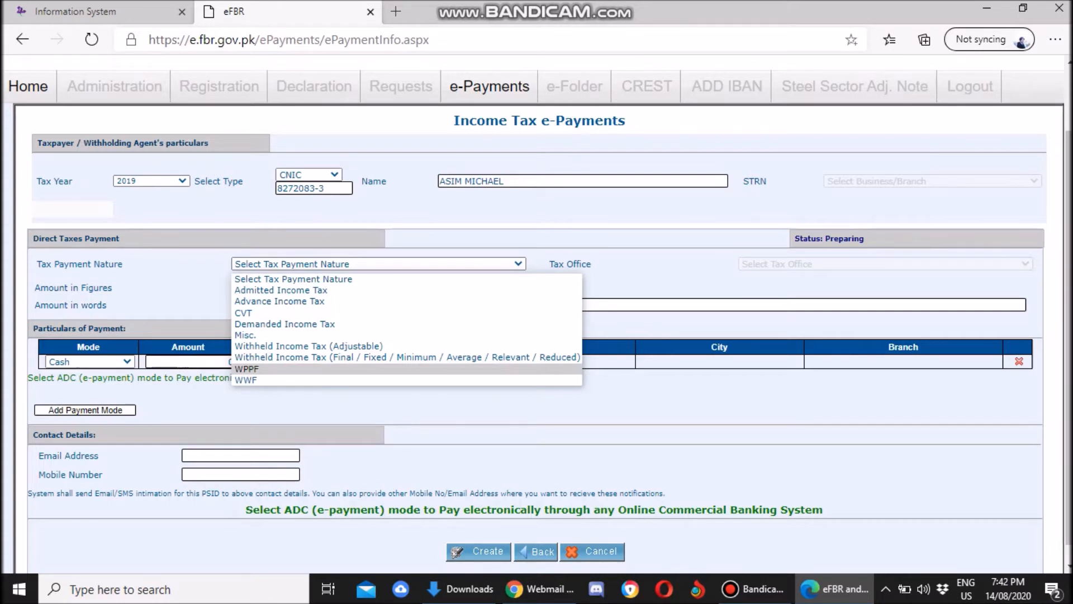
key("Up")
key("Up")
key("Up")
key("Return")
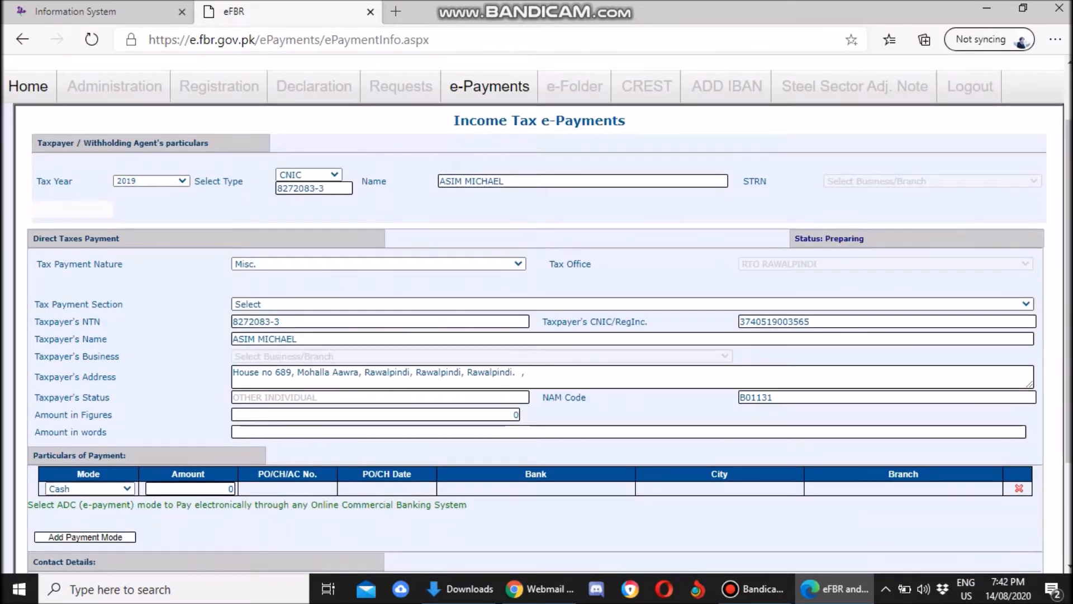
Choose section 920601 - 182(A) - Surcharge for ATL as the Tax Payment Section.
key("alt+Down")
key("Down")
key("Down")
key("Down")
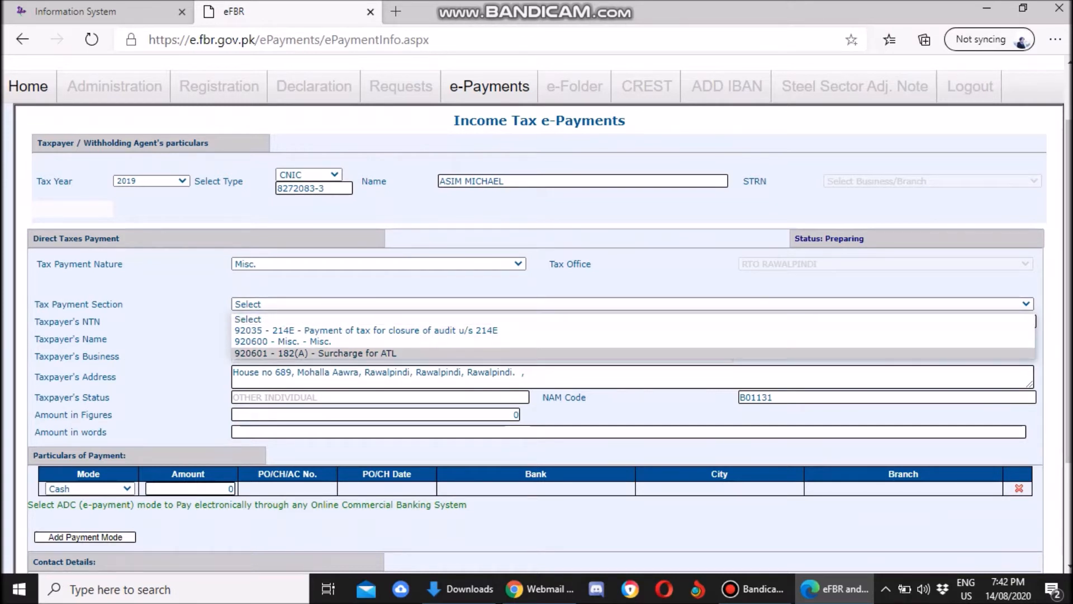
key("Return")
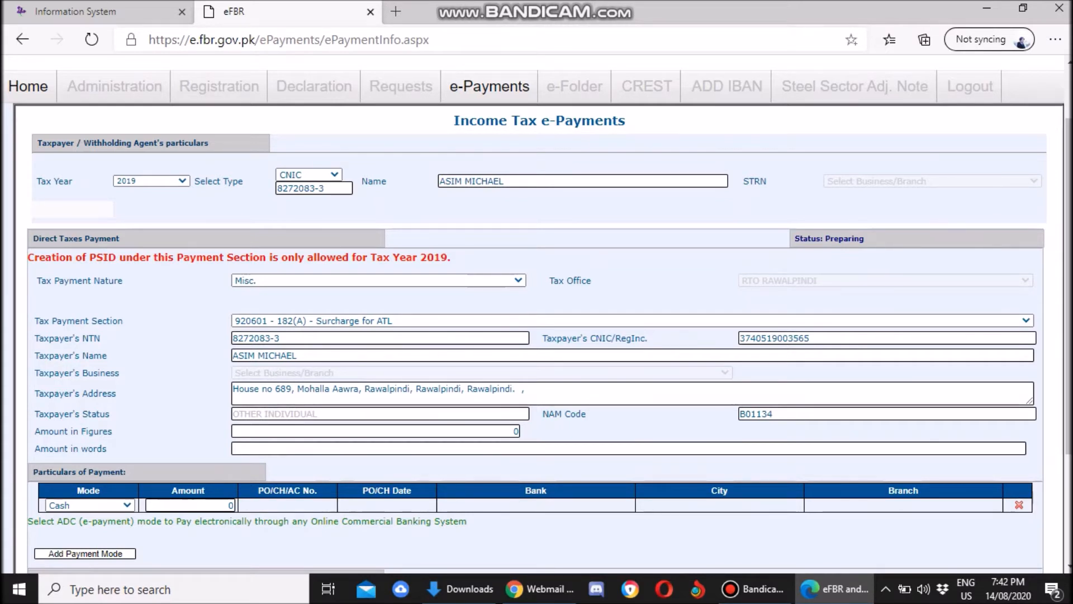
Enter 1000 as Amount in Figures and as the Cash row's payment amount.
scroll(537, 313, "down", 1)
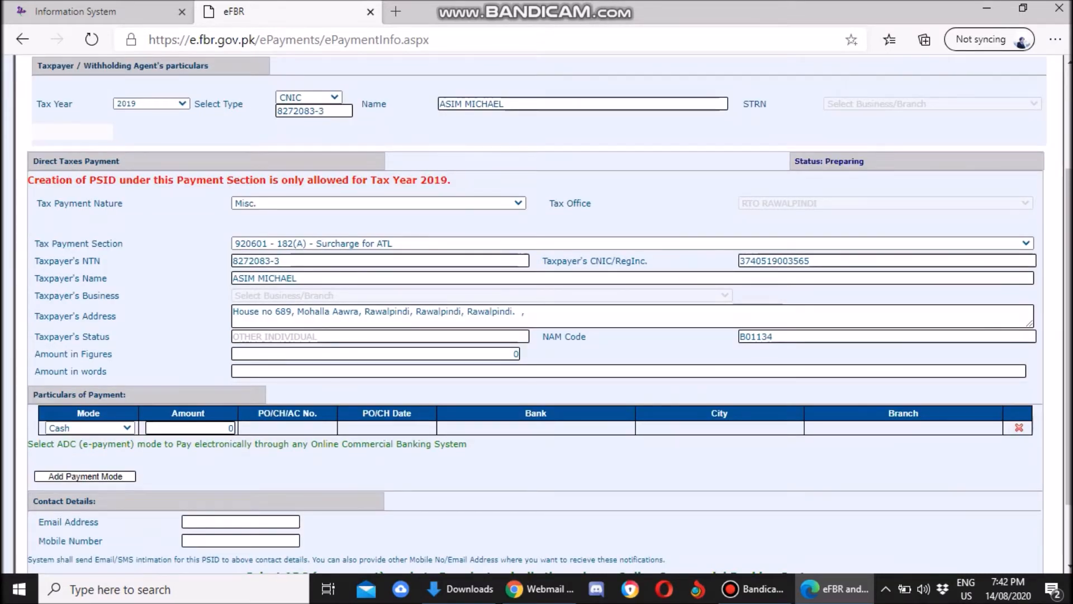
scroll(537, 313, "down", 1)
left_click(375, 276)
type("1000")
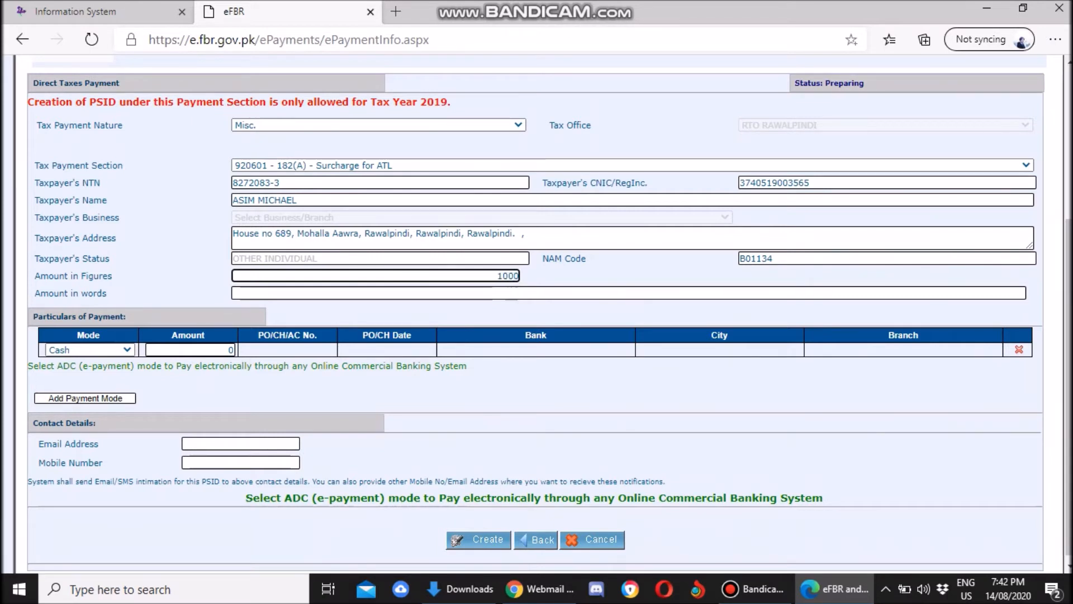
key("Tab")
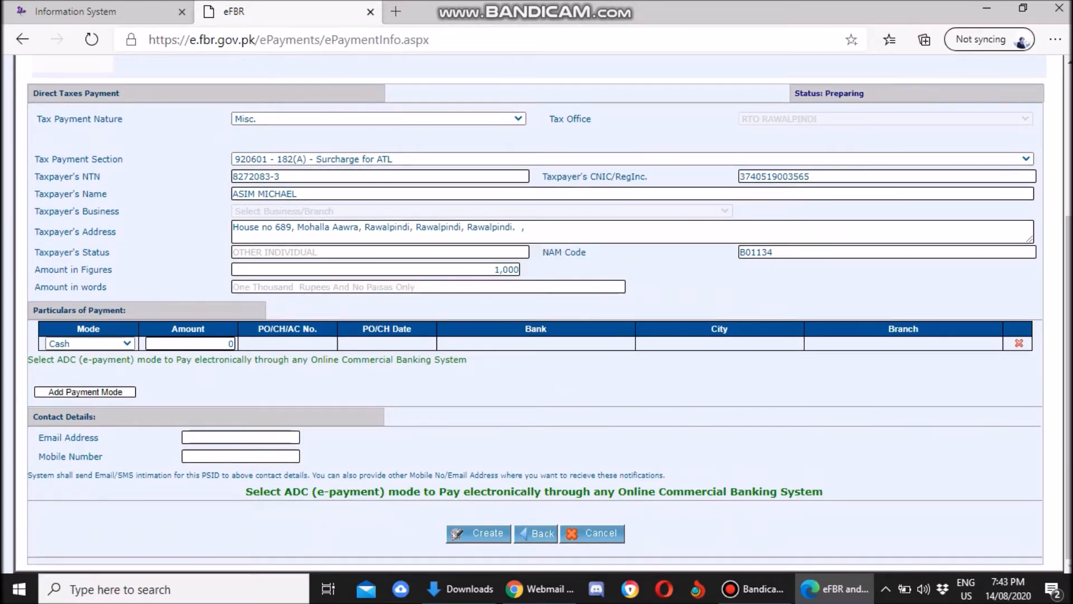
type("1000")
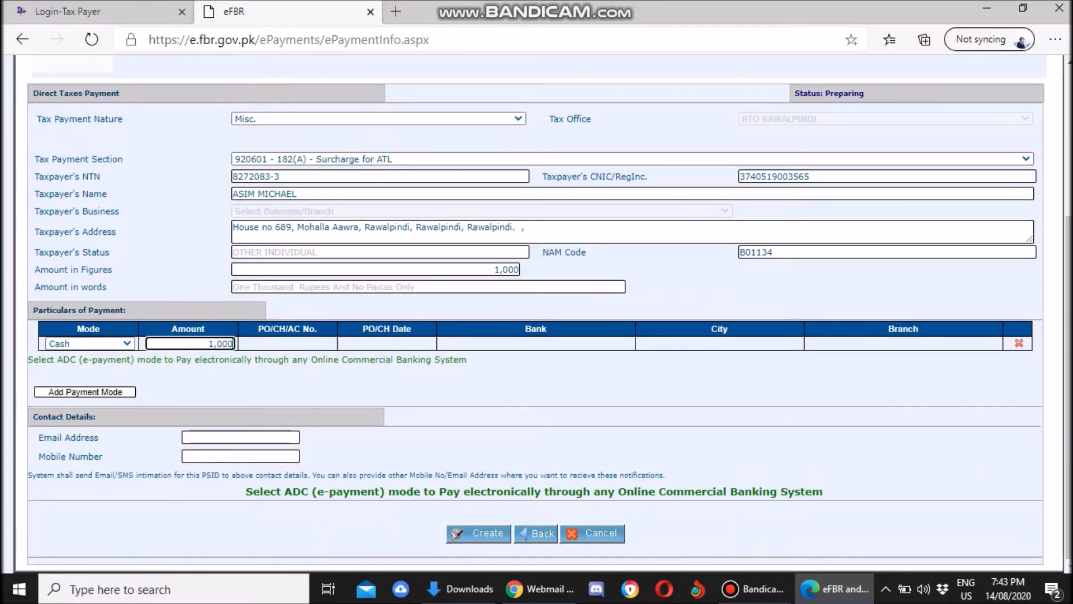
key("Tab")
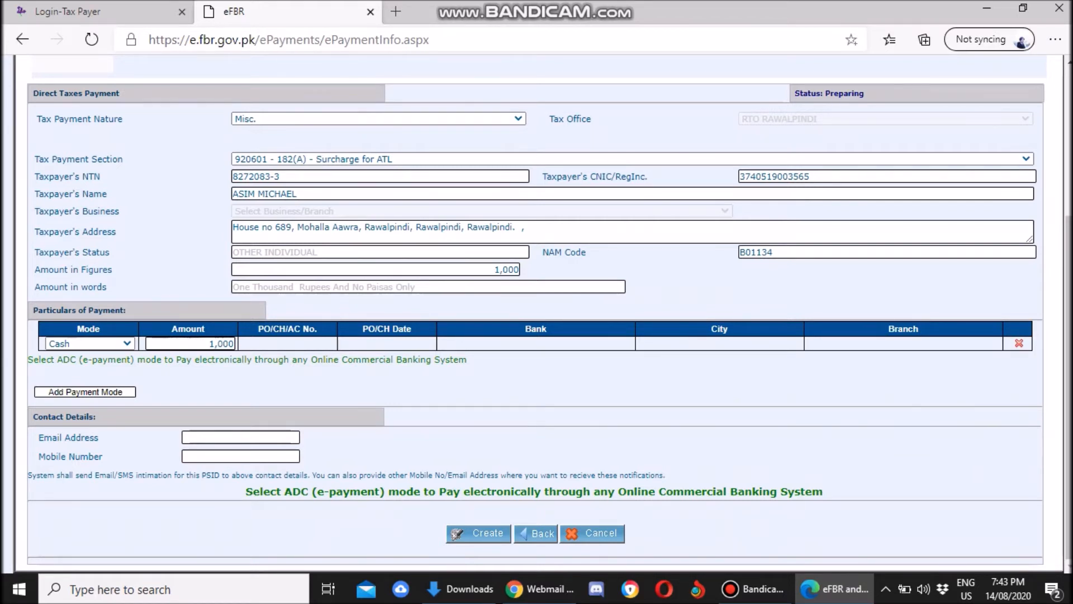
Switch the 1,000 payment row's mode from Cash to ADC (e-payment).
scroll(536, 313, "up", 4)
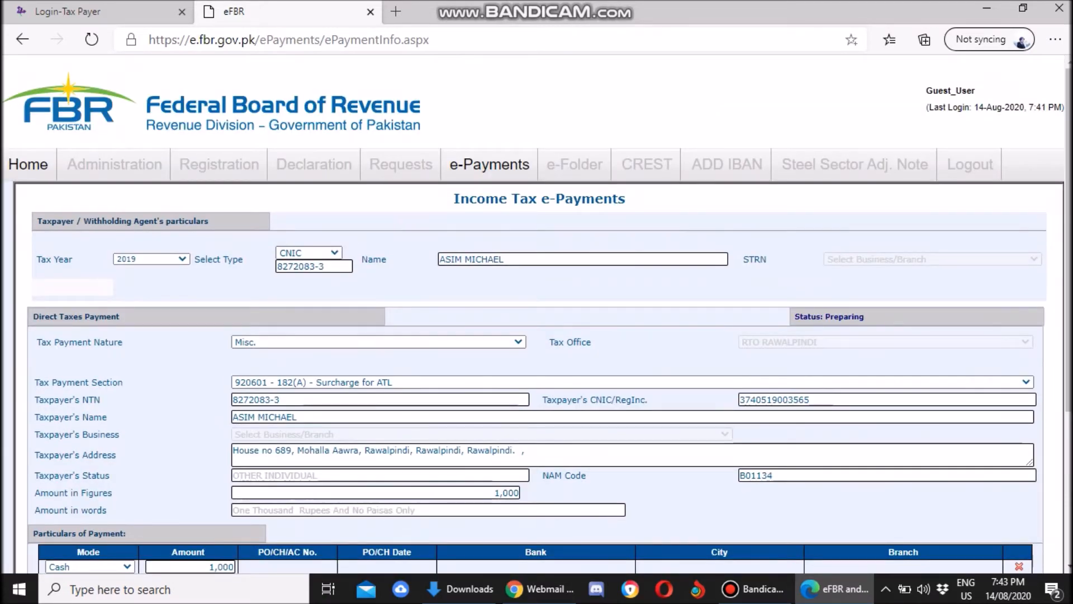
scroll(536, 313, "down", 1)
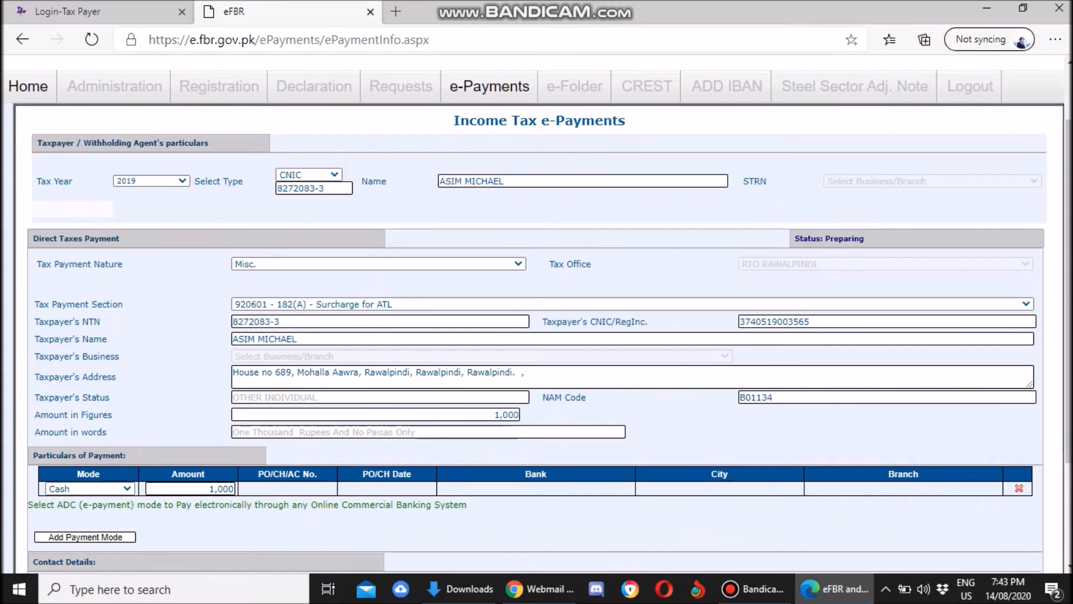
scroll(537, 313, "down", 3)
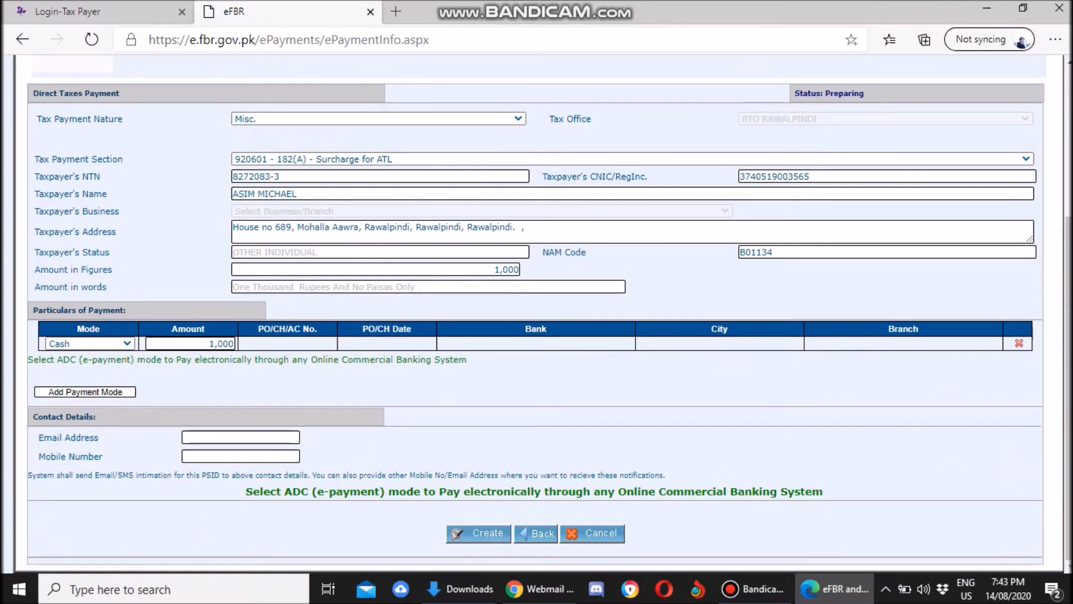
left_click(56, 344)
left_click(55, 344)
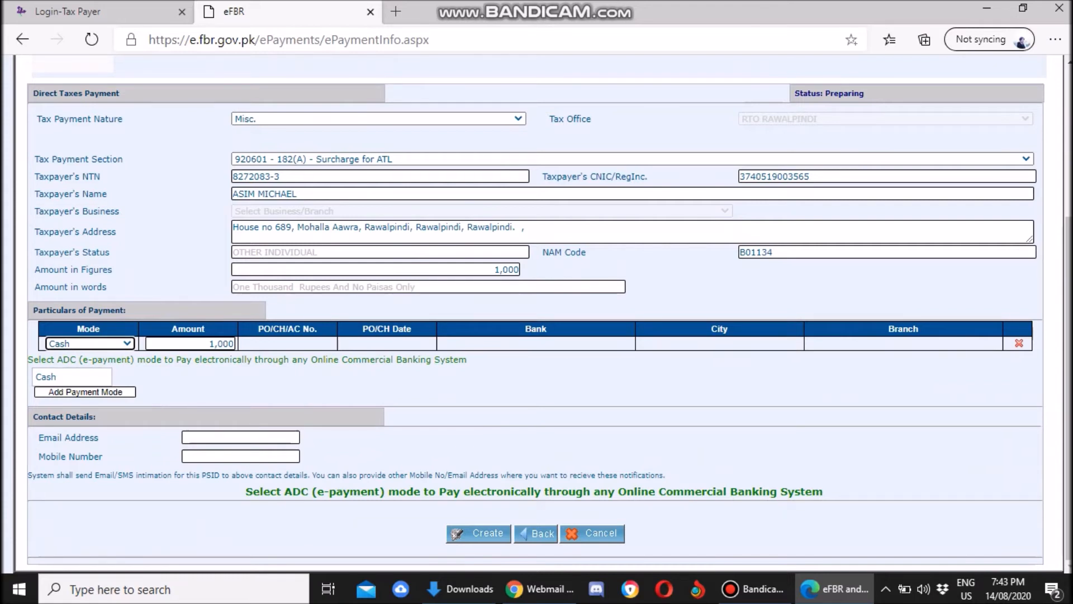
left_click(89, 403)
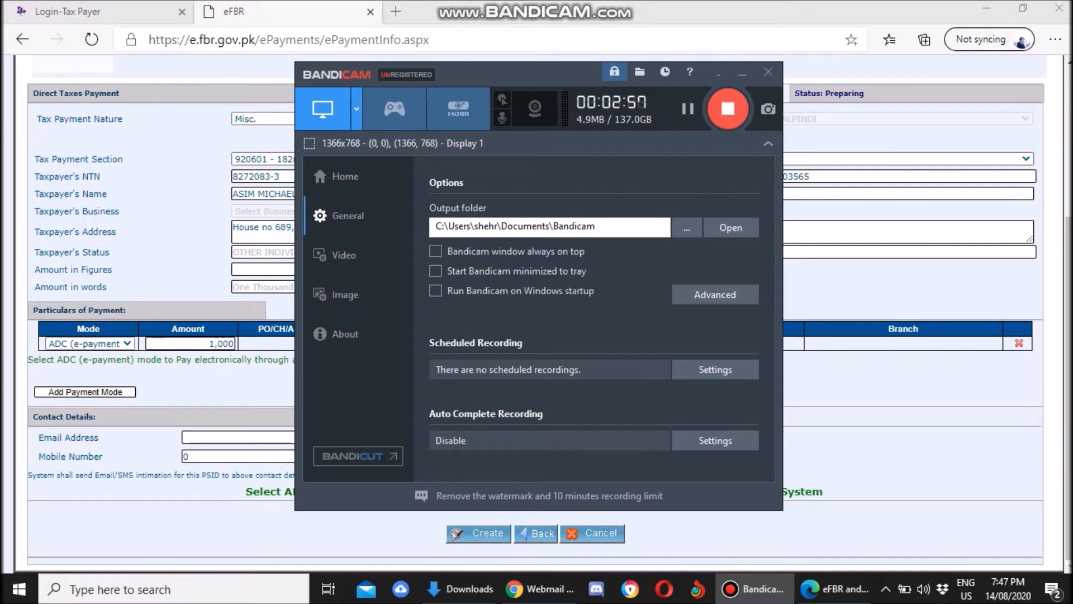
Fill in the taxpayer's mobile number and e-mail address under Contact Details.
left_click(742, 71)
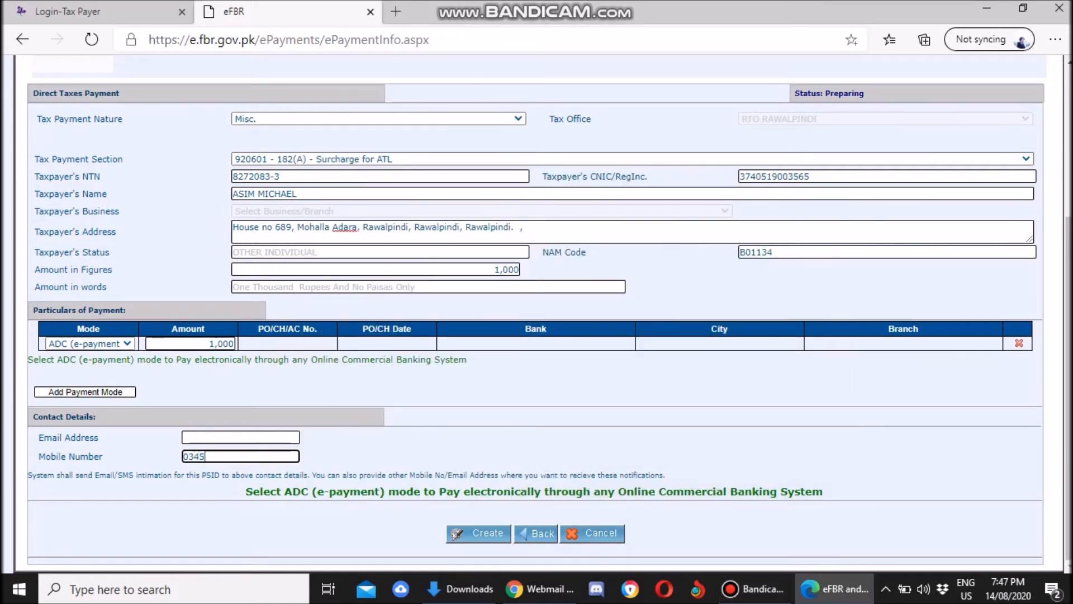
left_click(241, 437)
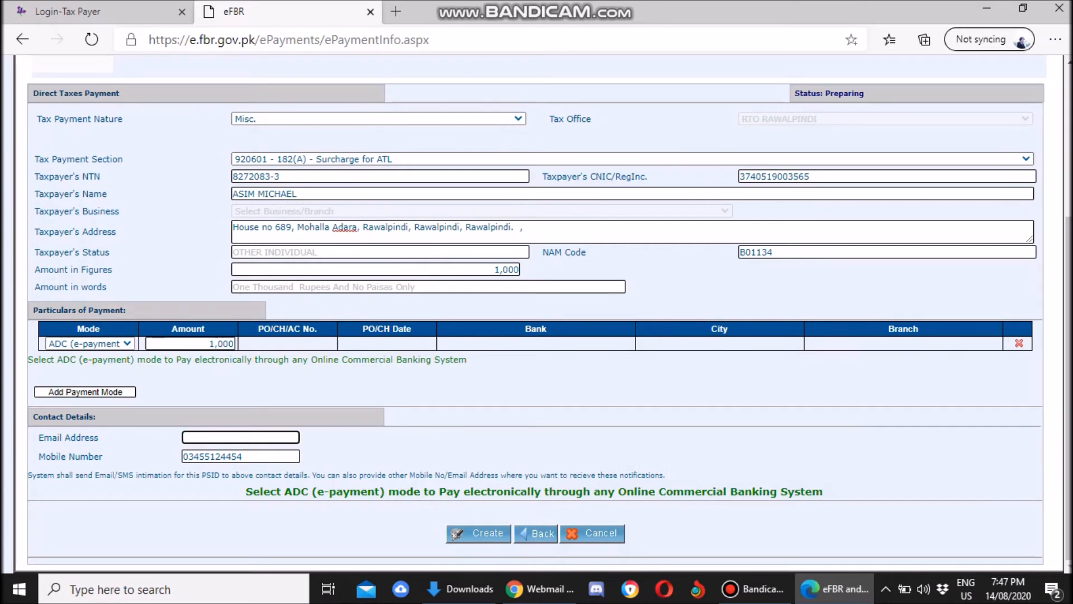
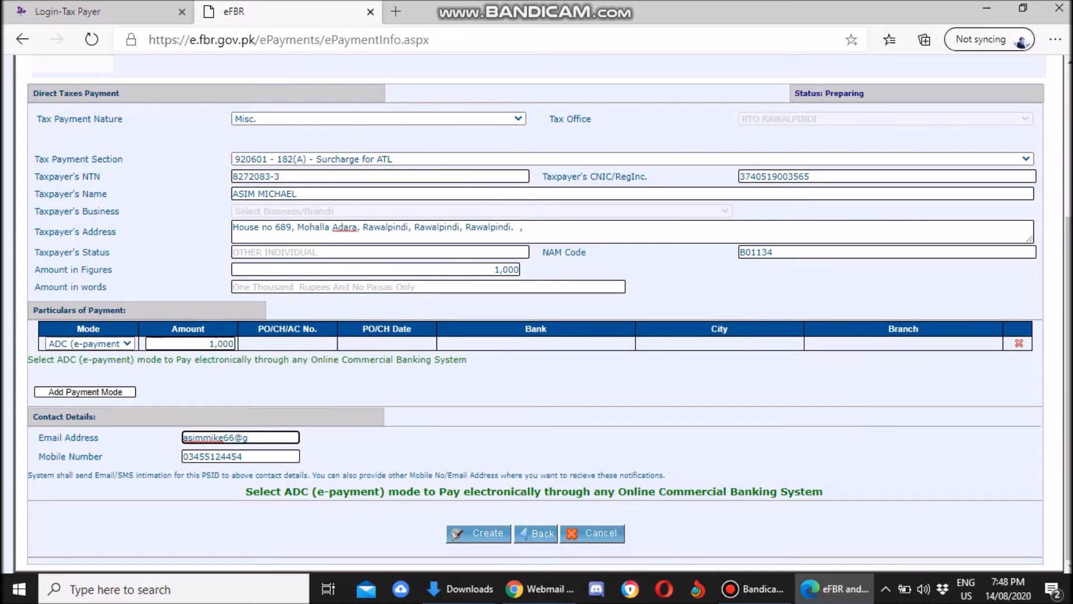
Create the payment, review the locked details, and confirm to issue the PSID slip.
left_click(478, 532)
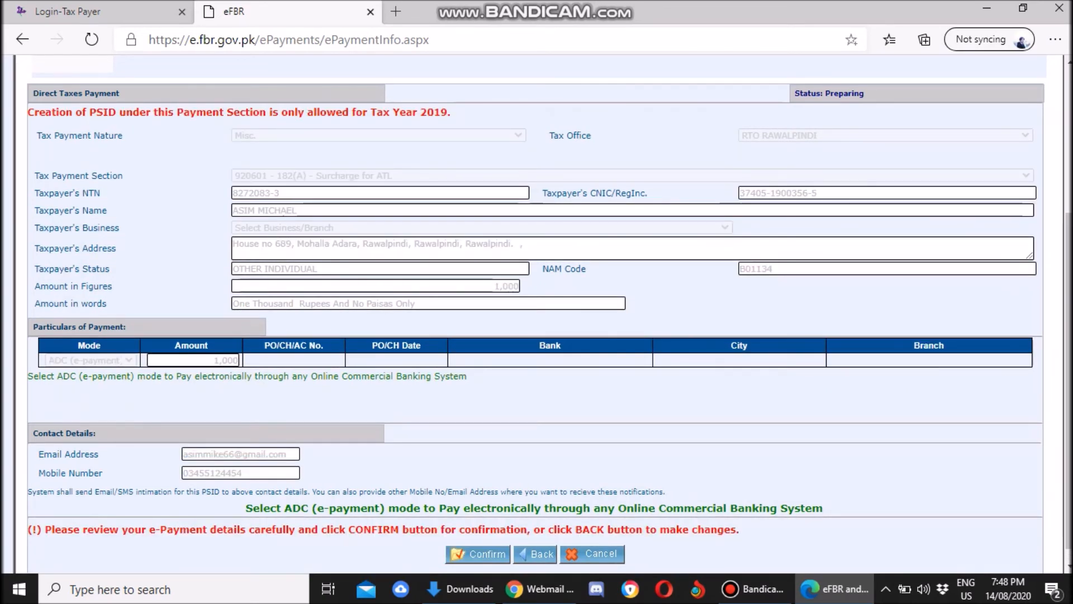
scroll(537, 313, "up", 3)
scroll(536, 313, "down", 3)
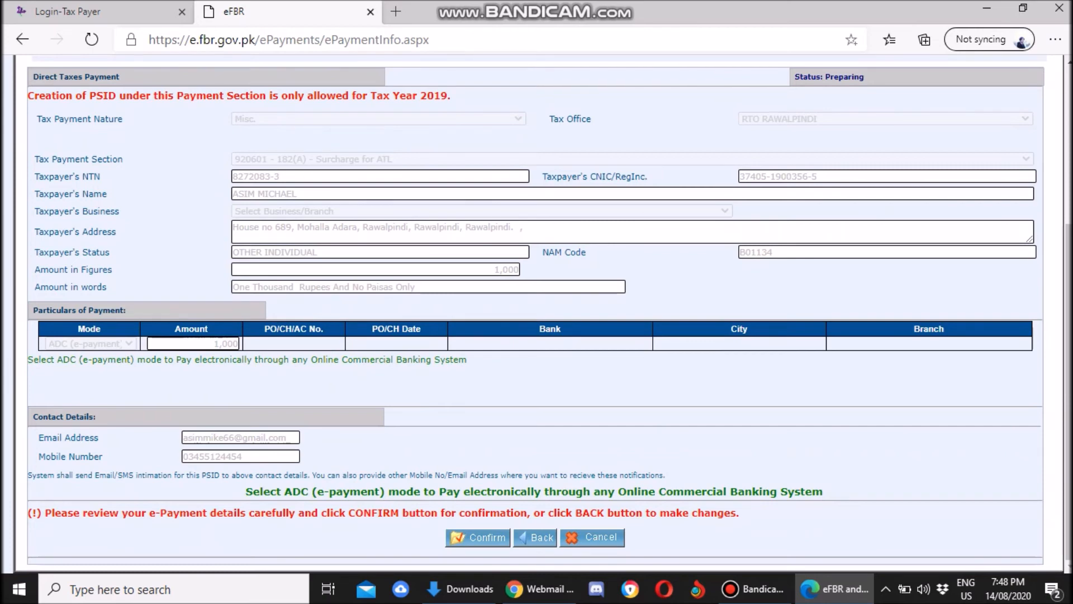
scroll(536, 313, "up", 3)
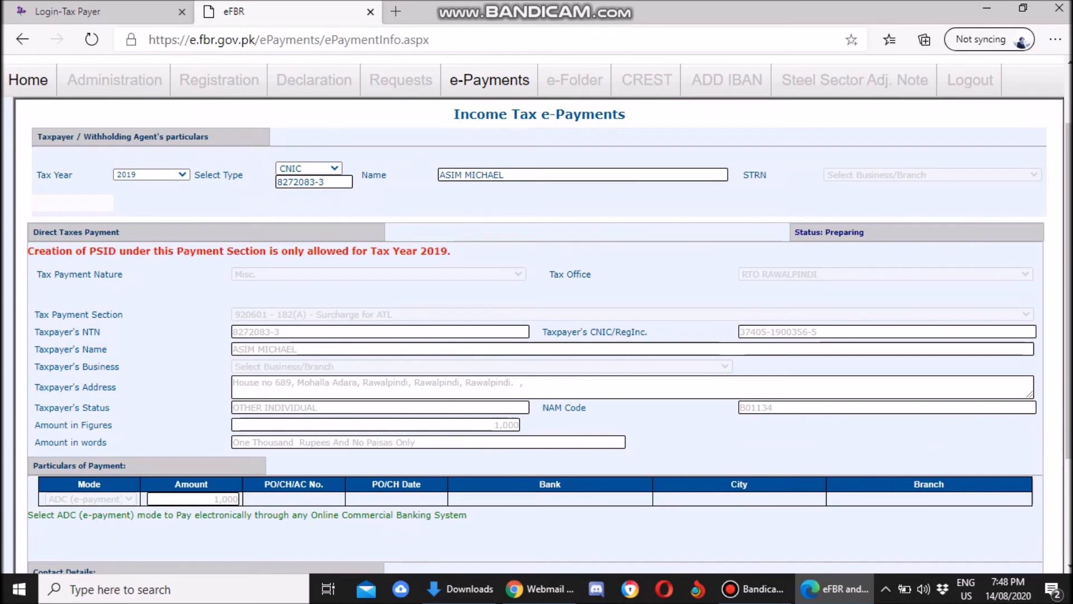
scroll(537, 313, "down", 3)
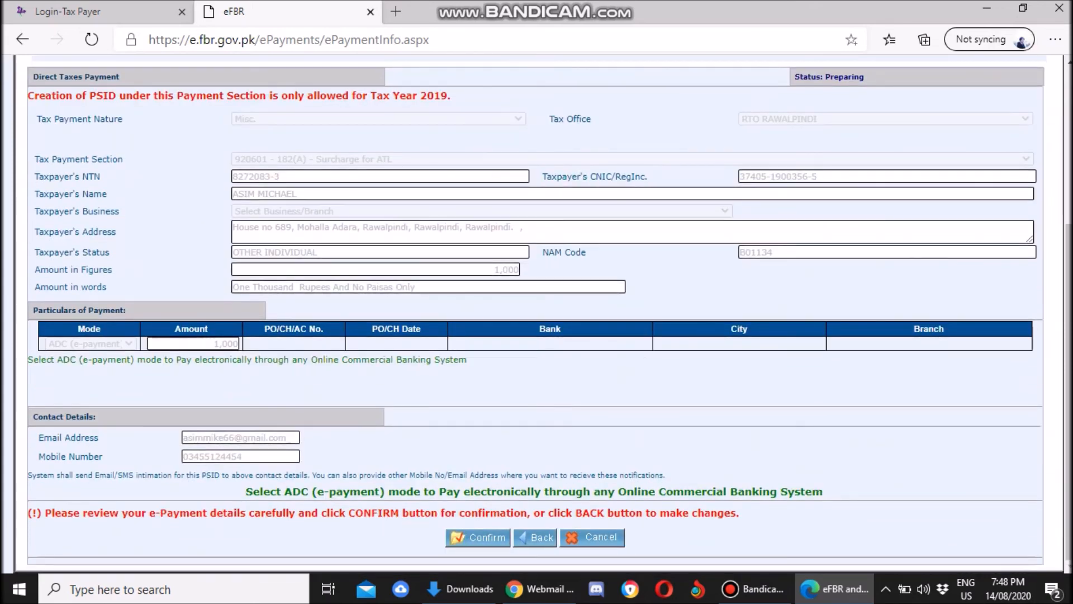
left_click(477, 537)
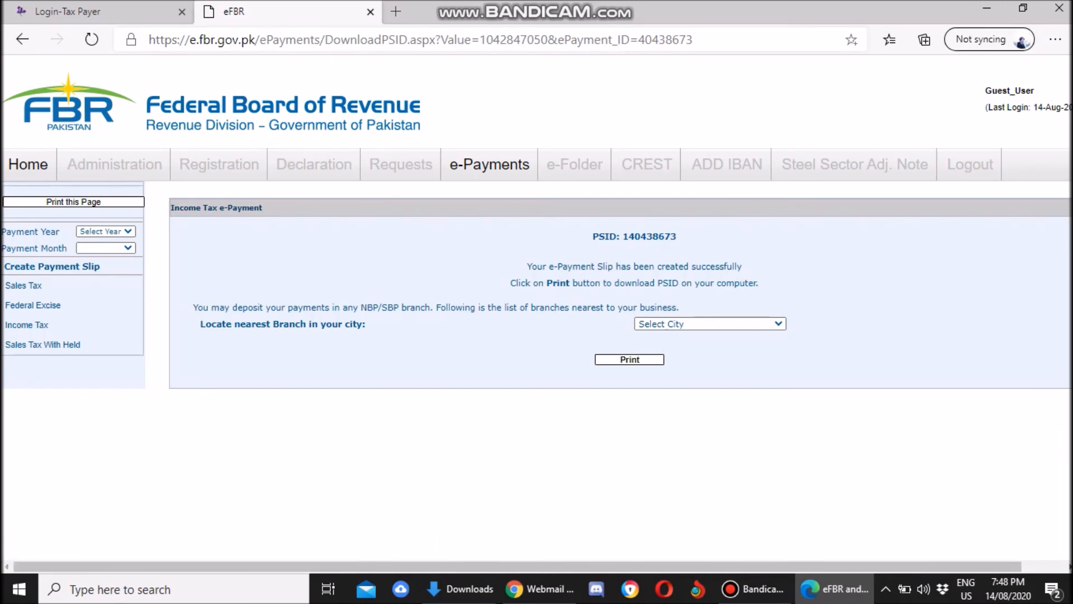
Select RAWALPINDI as the city to list its nearby NBP/SBP branches.
left_click(710, 324)
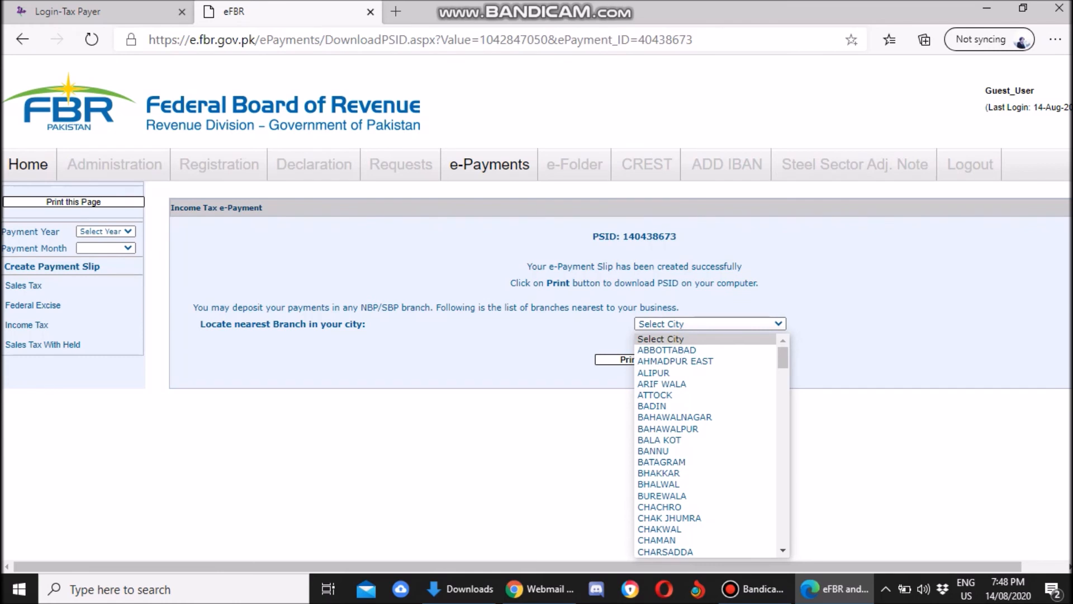
key("r")
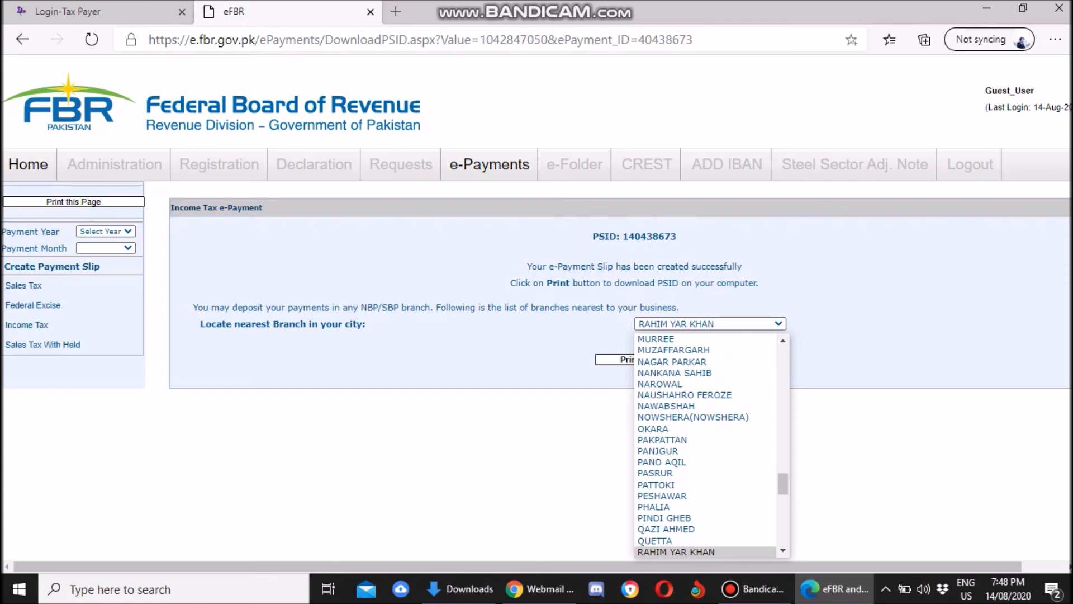
key("n")
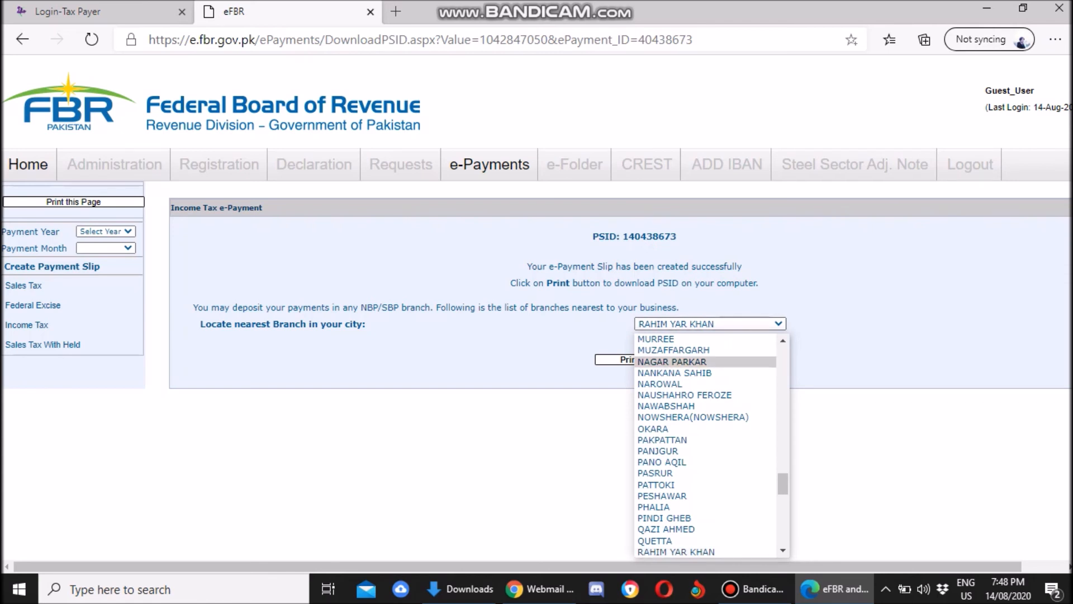
key("Down")
key("Down")
key("Down")
key("Down")
key("Down")
key("Down")
key("Down")
key("Down")
key("Down")
key("Down")
key("Down")
key("Down")
key("Down")
key("Down")
key("Down")
key("Down")
key("Down")
key("Down")
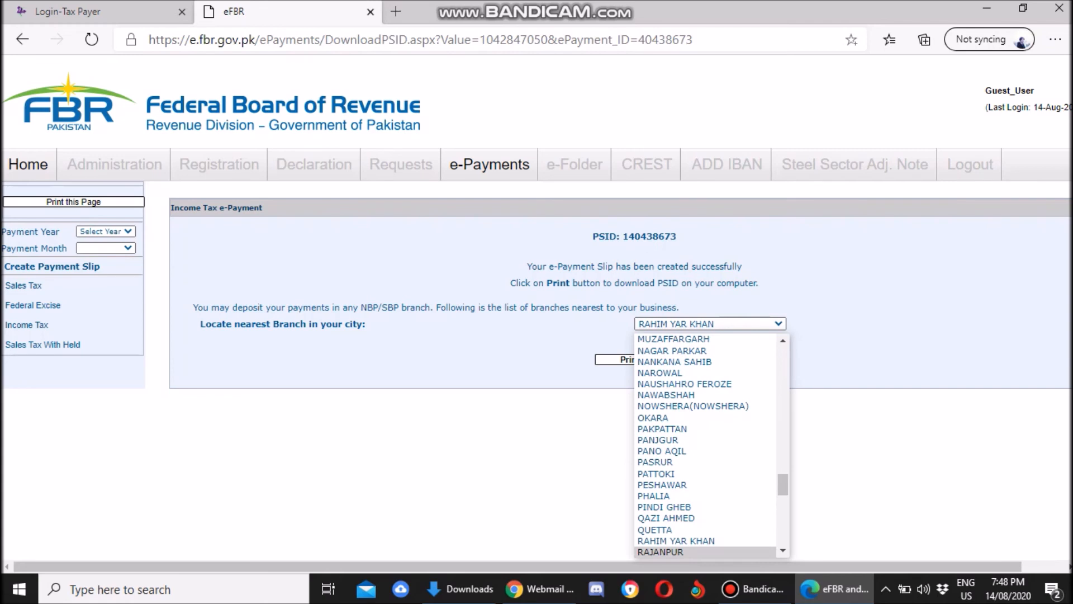
key("Down")
key("Down")
key("Down")
key("Down")
key("Down")
key("Down")
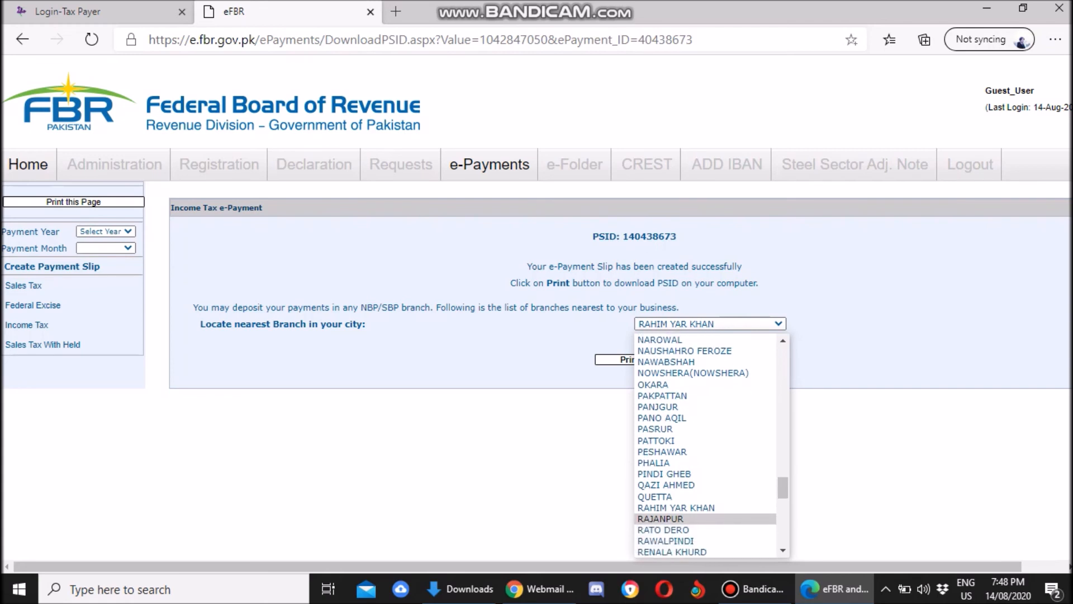
key("Up")
key("Up")
key("Up")
key("Up")
key("Return")
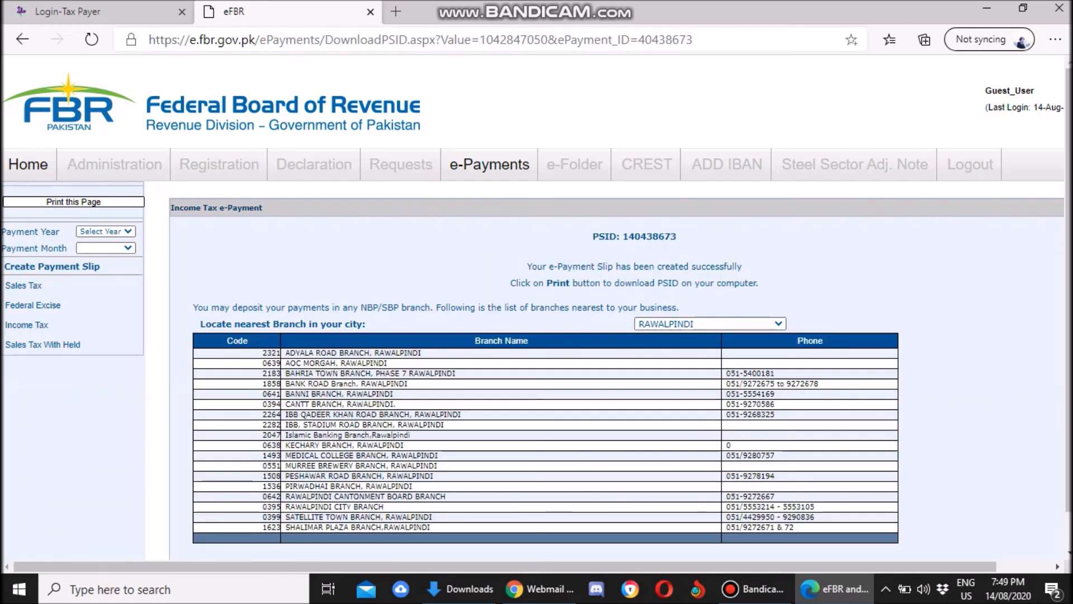
scroll(536, 305, "down", 1)
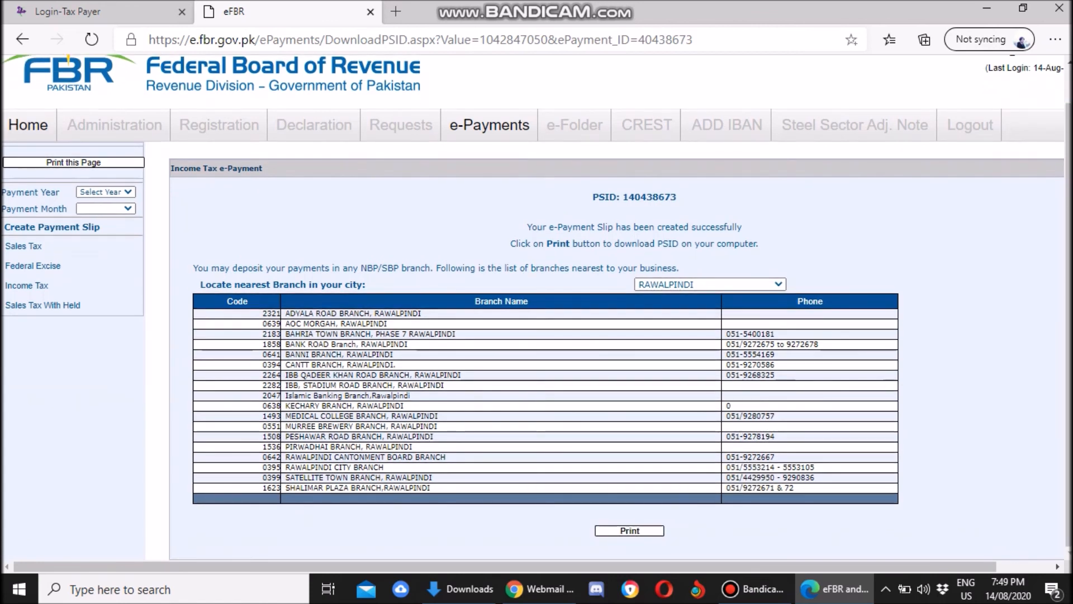
Download the PSID payment slip as a PDF using the Print button.
key("Tab")
key("Return")
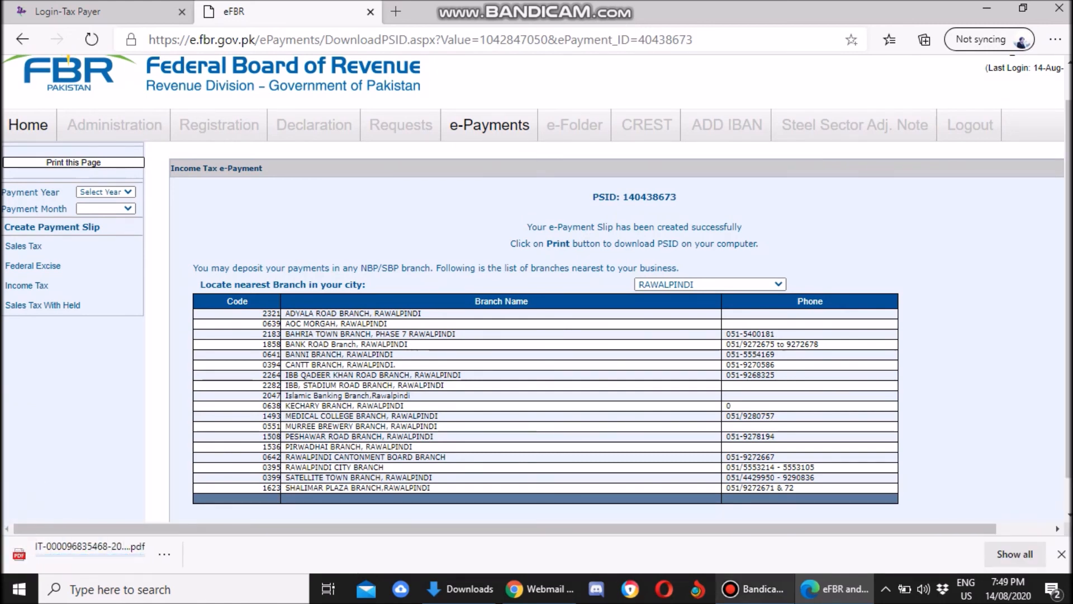
mouse_move(755, 589)
left_click(757, 525)
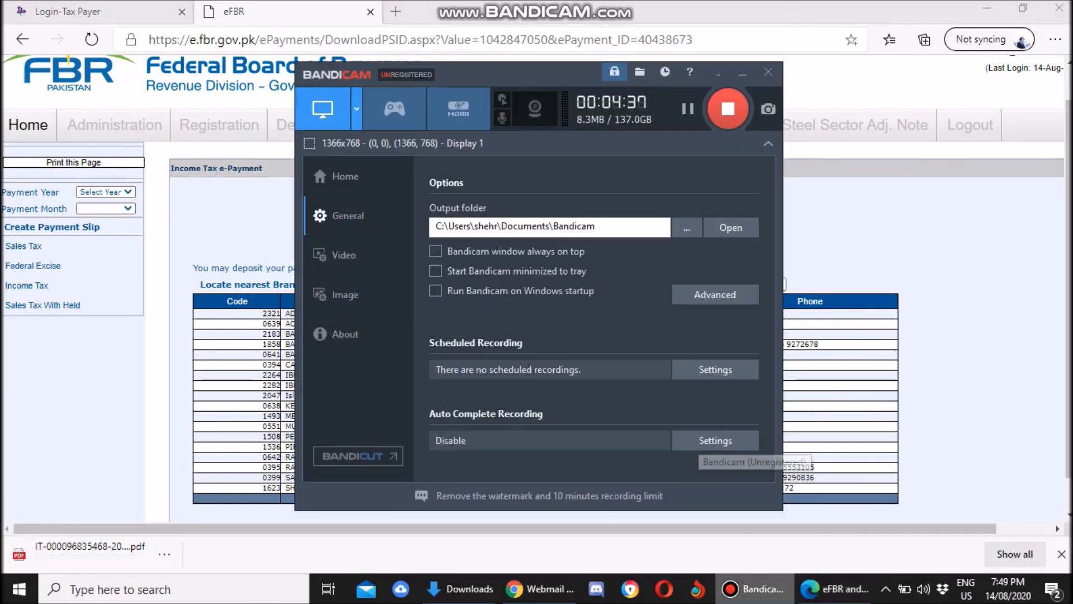